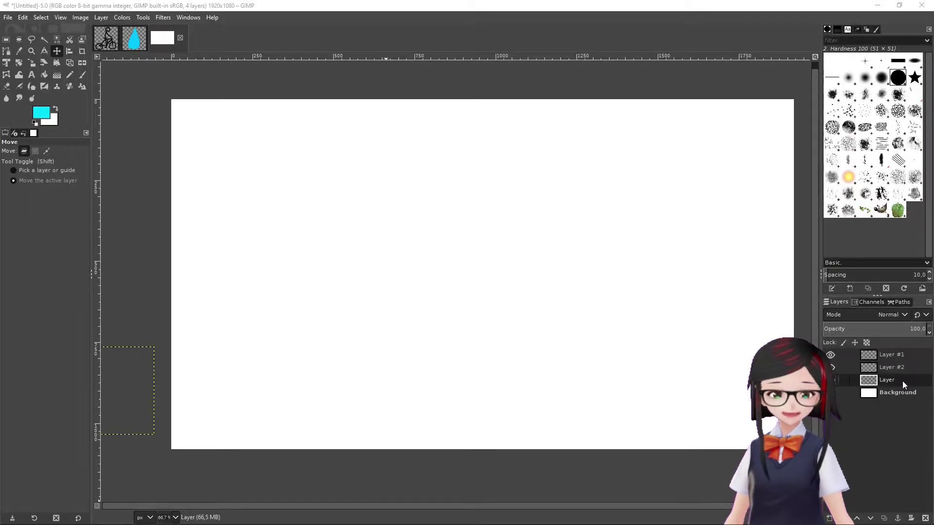
Shift the bike drawing layer right and nudge the rain layer down so the rain fills the canvas.
left_click(902, 381)
left_click_drag(703, 423, 850, 420)
left_click(913, 371)
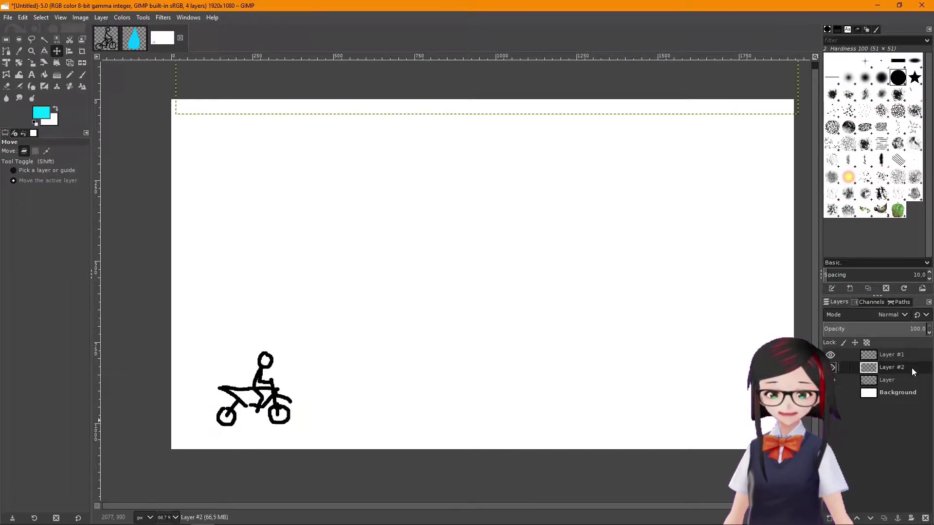
key("shift+Left")
key("shift+Left")
key("shift+Down")
key("shift+Down")
key("shift+Down")
key("shift+Down")
key("shift+Down")
key("shift+Down")
key("shift+Down")
key("shift+Down")
key("shift+Down")
key("shift+Down")
key("shift+Down")
key("shift+Down")
key("shift+Down")
key("shift+Down")
key("shift+Down")
key("shift+Down")
key("shift+Down")
key("shift+Down")
key("shift+Down")
key("shift+Down")
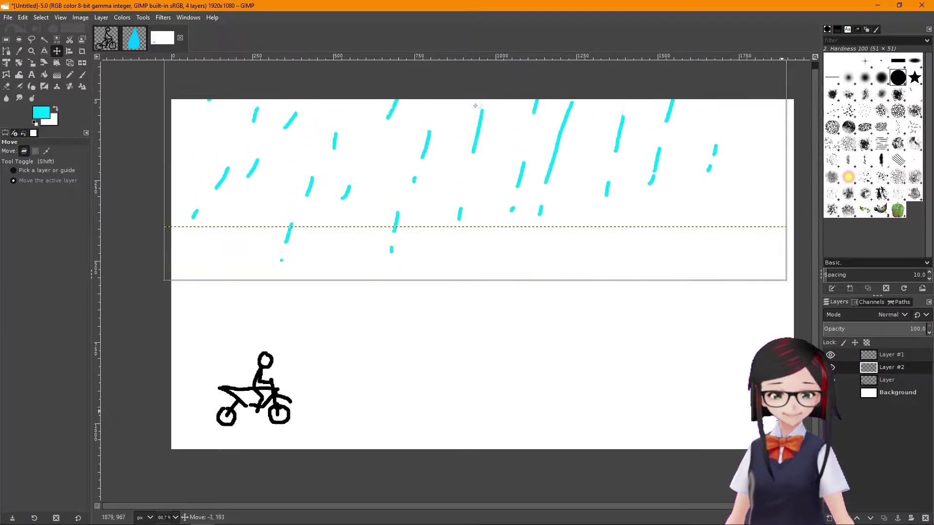
key("shift+Down")
key("shift+Down")
key("shift+Down")
key("shift+Down")
key("shift+Down")
key("shift+Down")
key("shift+Down")
key("shift+Down")
key("shift+Down")
key("shift+Down")
key("shift+Down")
key("shift+Down")
key("shift+Down")
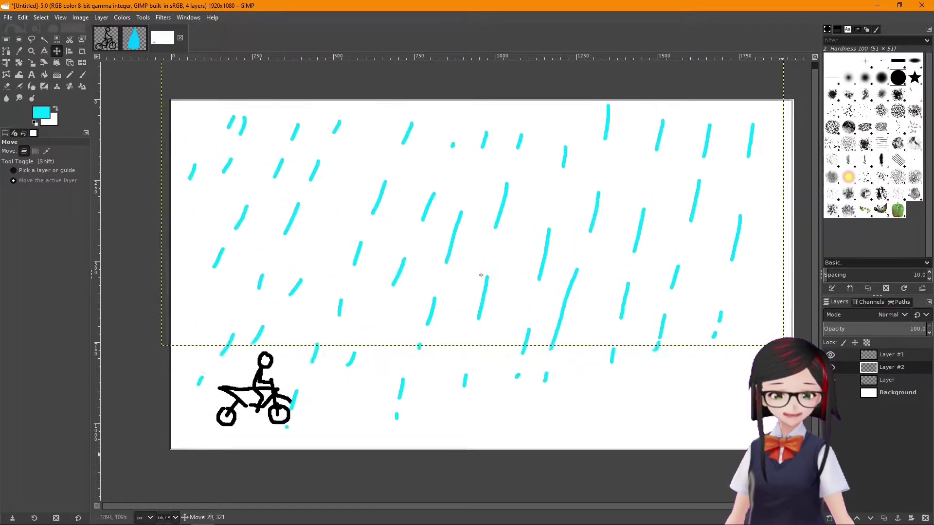
key("shift+Right")
left_click(886, 380)
left_click_drag(745, 439, 817, 438)
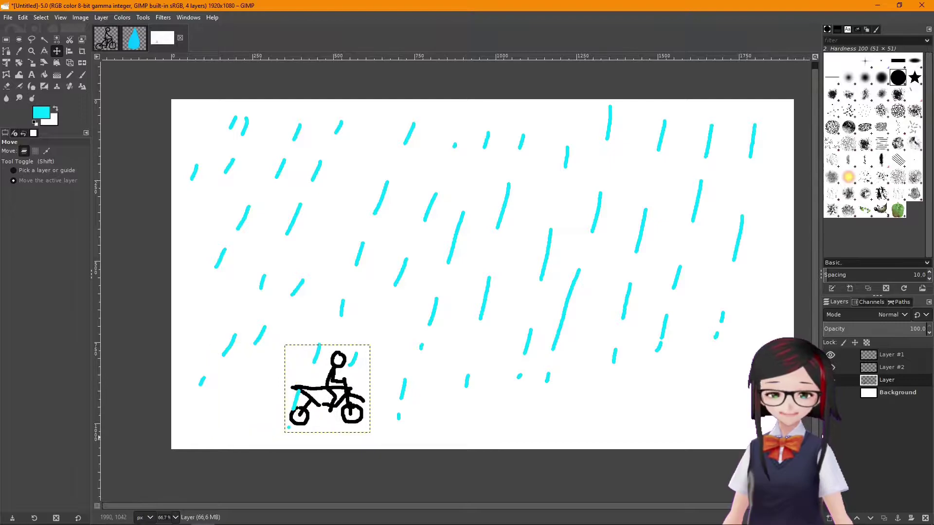
Move the scooter-and-van drawing layer left onto the canvas.
left_click(918, 367)
left_click_drag(795, 418, 369, 424)
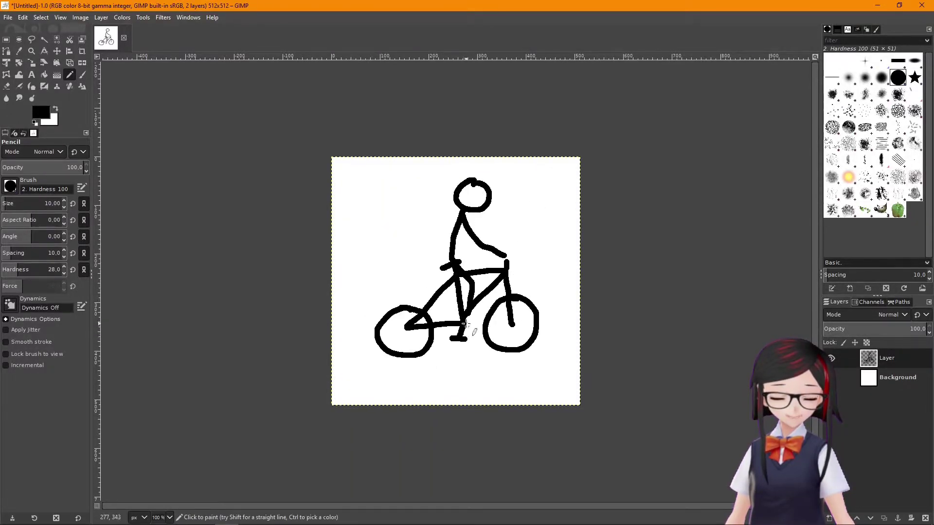
Give the Square the rider drawing as its sprite, move it left, and rotate the rain emitter downward.
left_click(44, 62)
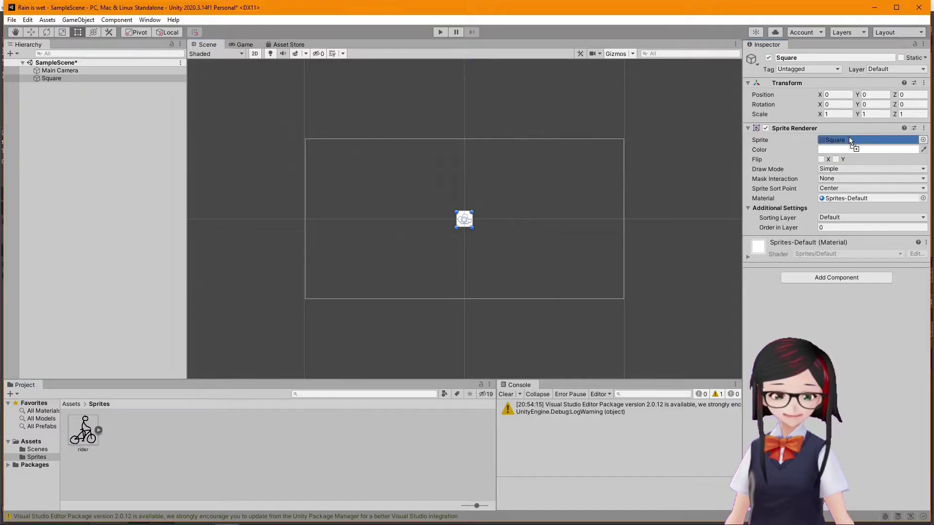
left_click_drag(849, 139, 848, 138)
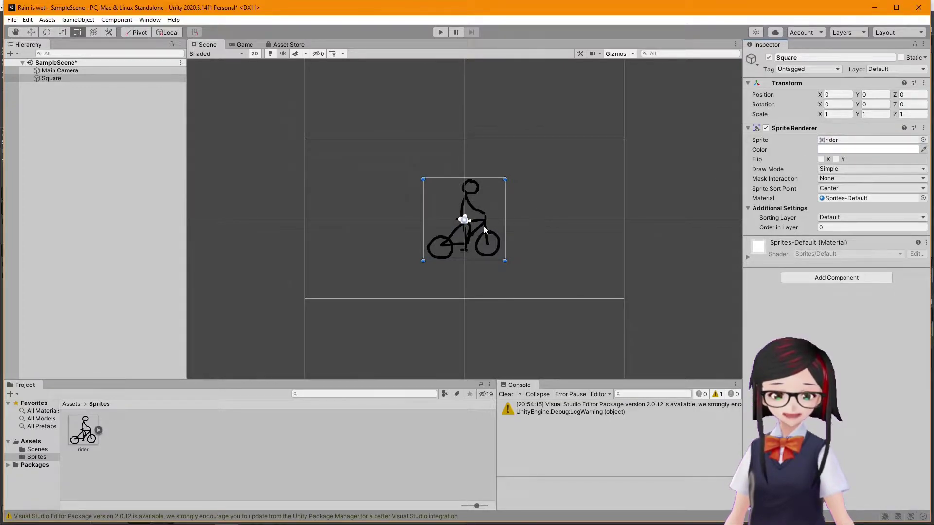
left_click_drag(483, 226, 390, 256)
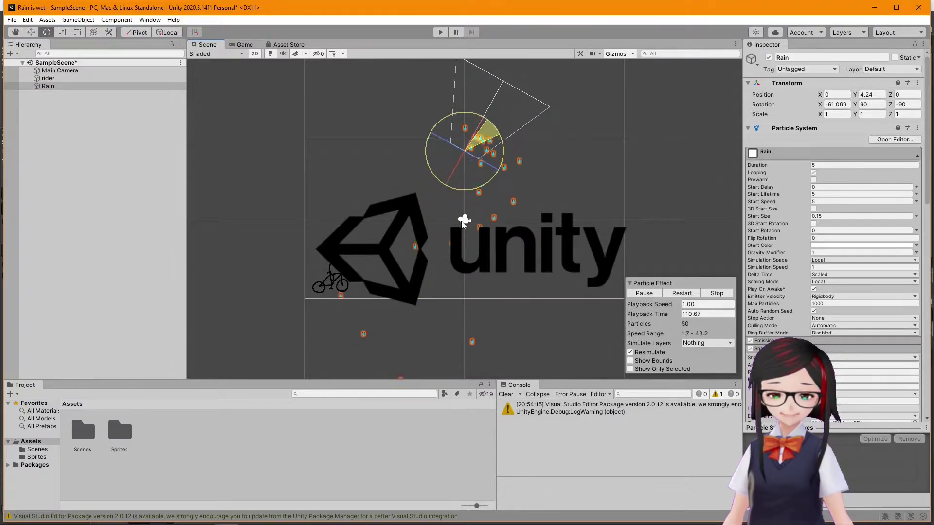
left_click_drag(462, 223, 740, 174)
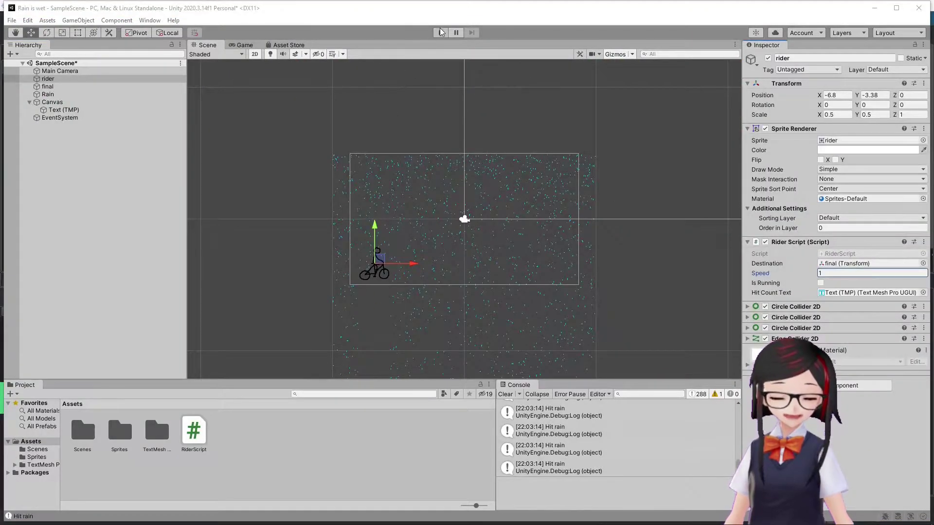
Run the simulation at speed 1 as the rider crosses the rain, reaching 1586 hits.
left_click(441, 32)
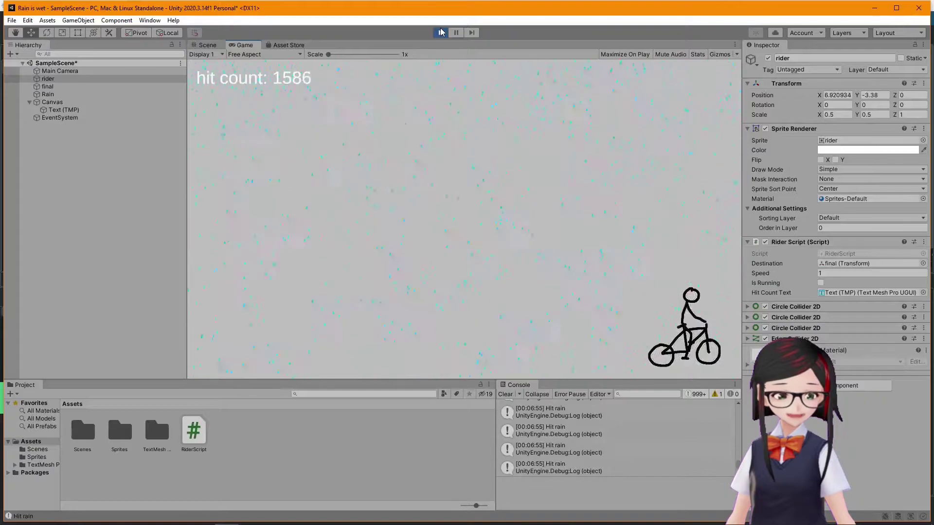
Stop the speed-1 run, test at speed 2 (793 hits), then run at speed 3.
left_click(441, 32)
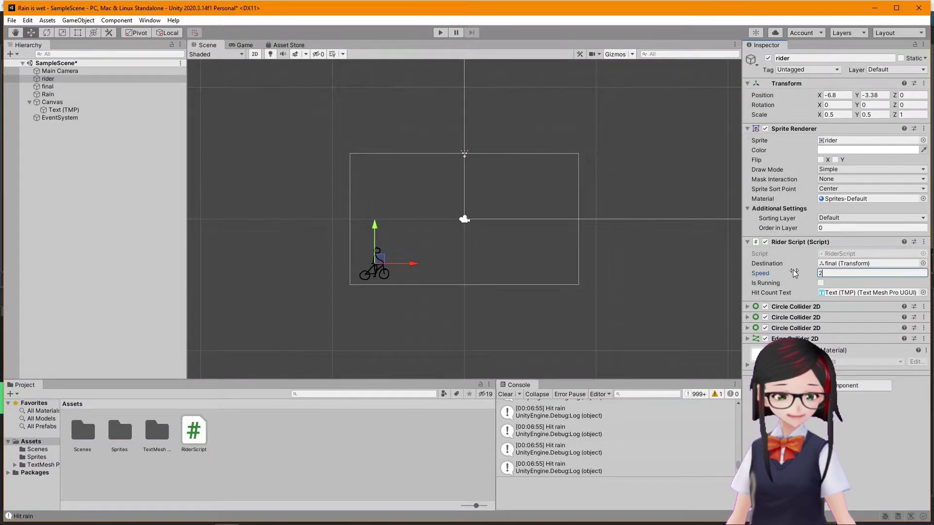
left_click(441, 33)
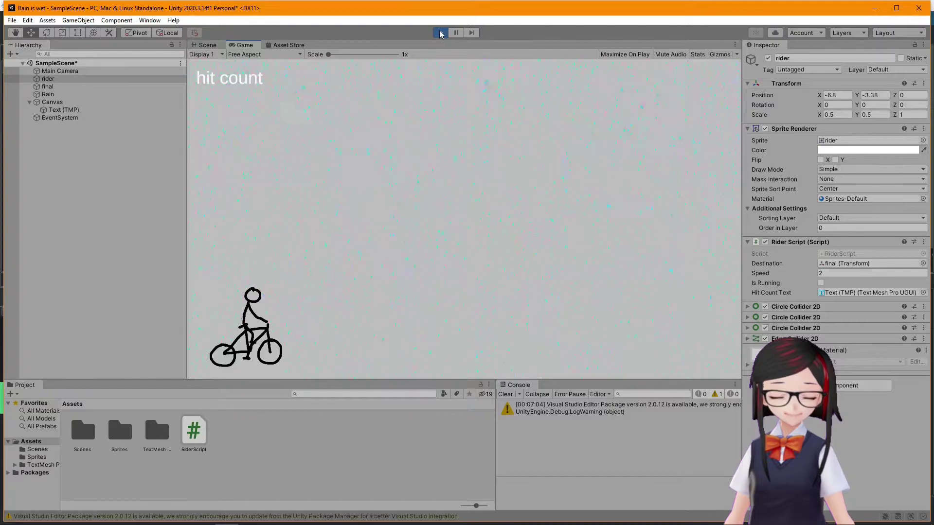
key("space")
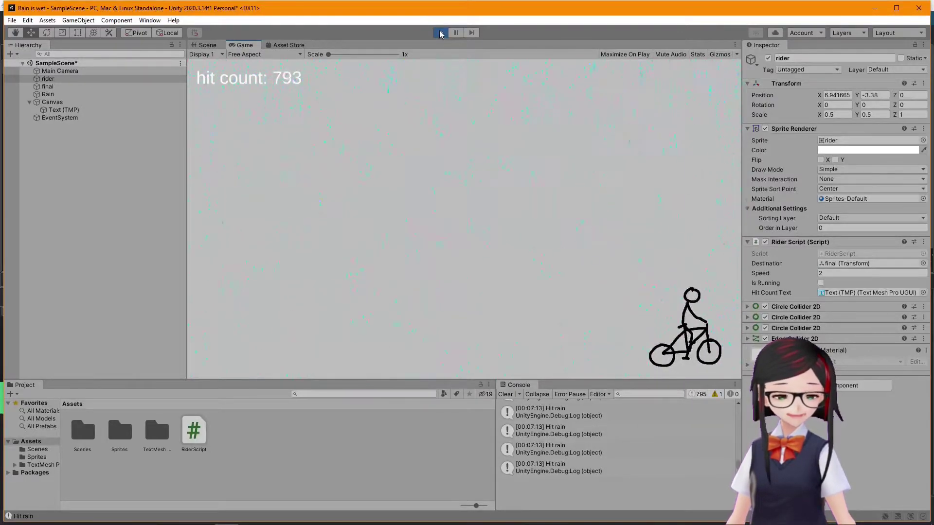
left_click(440, 33)
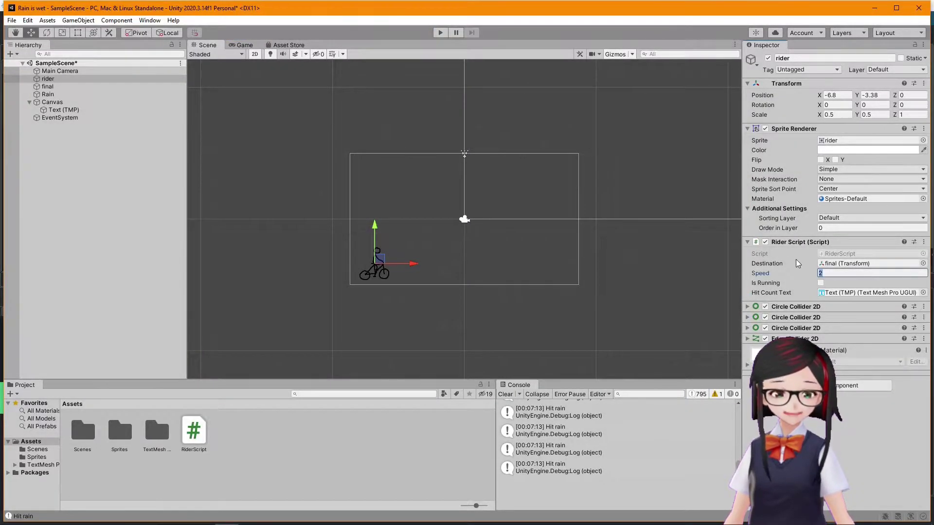
left_click(440, 33)
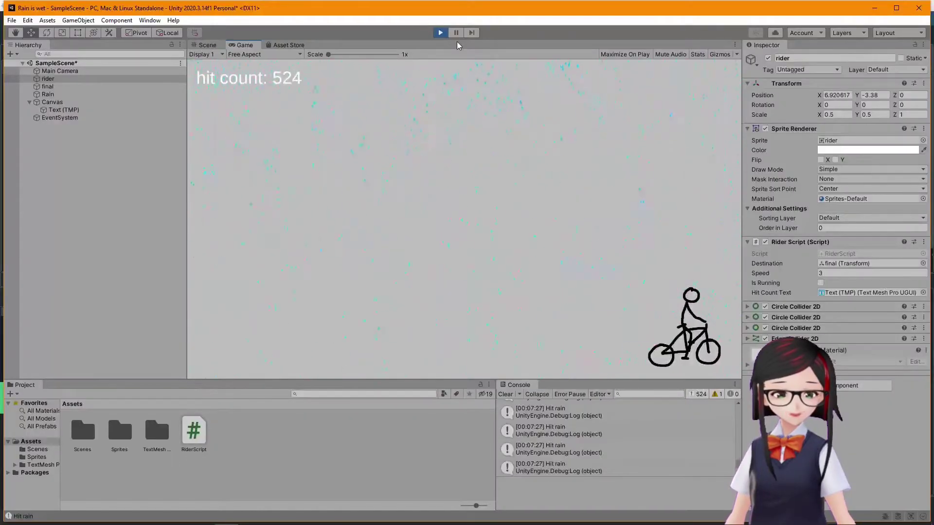
Stop the speed-3 run, then do a full test run at speed 4.
left_click(440, 33)
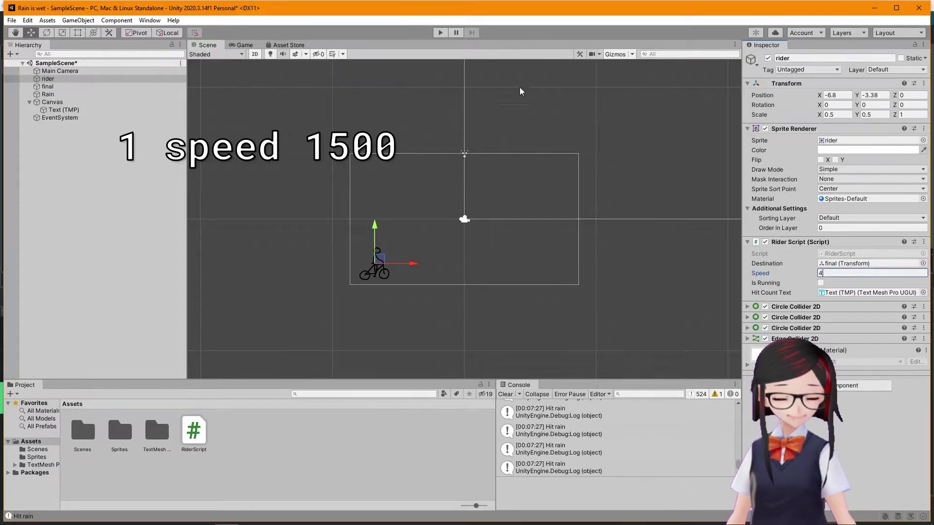
left_click(440, 34)
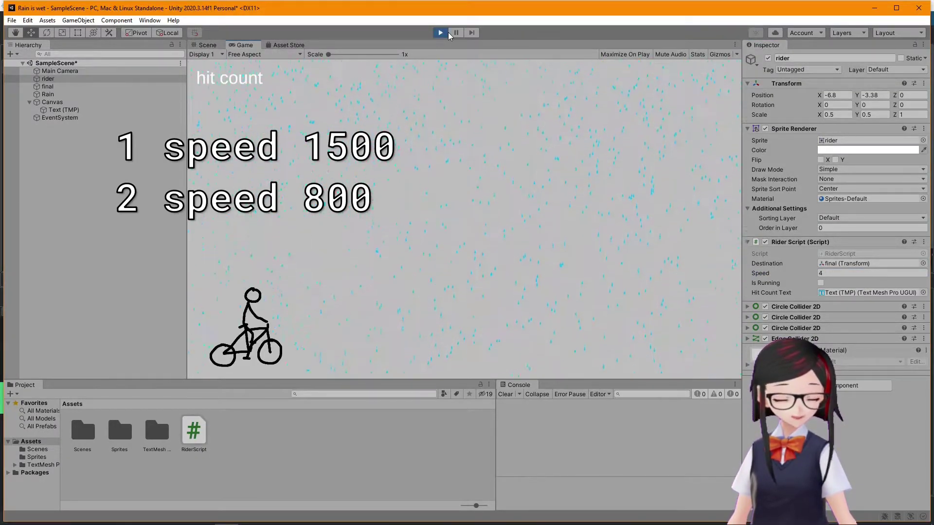
key("space")
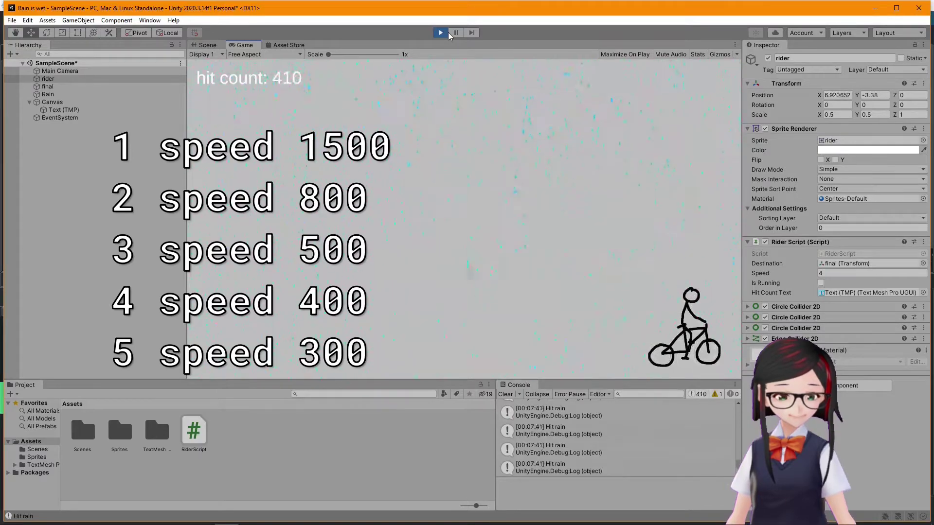
left_click(441, 33)
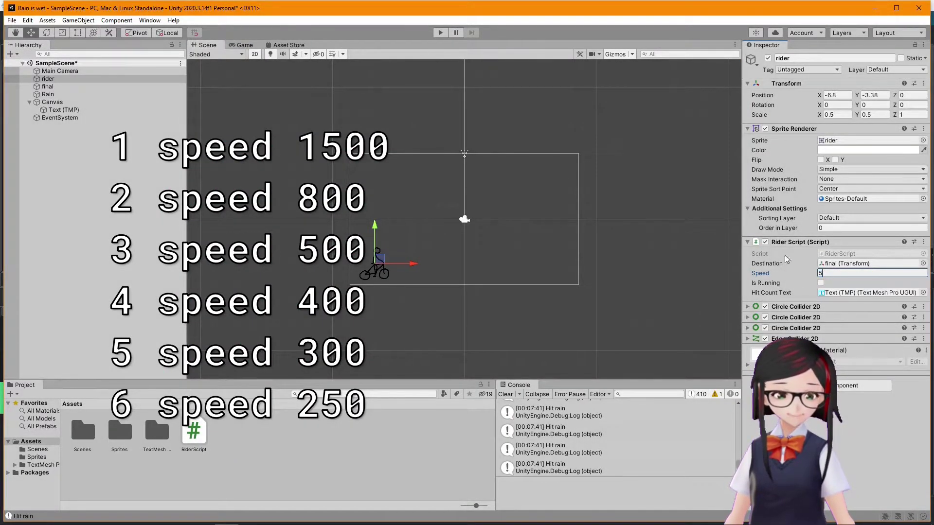
Test at speeds 5 and 6, ending with hit counts of 345 and 272.
left_click(438, 34)
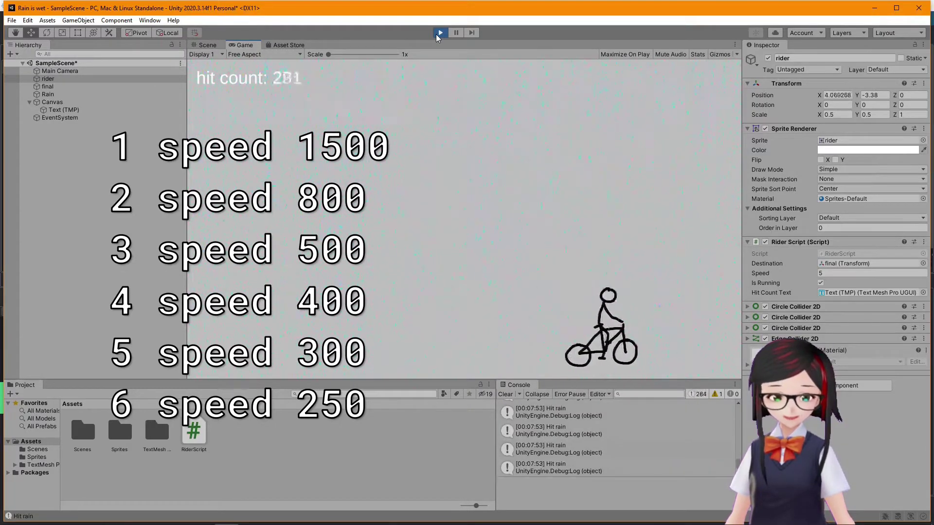
left_click(439, 33)
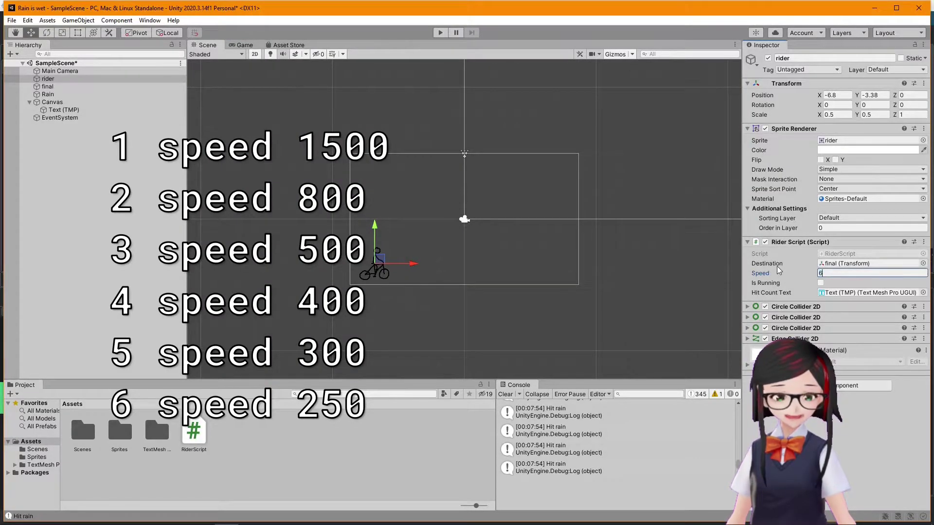
left_click(440, 34)
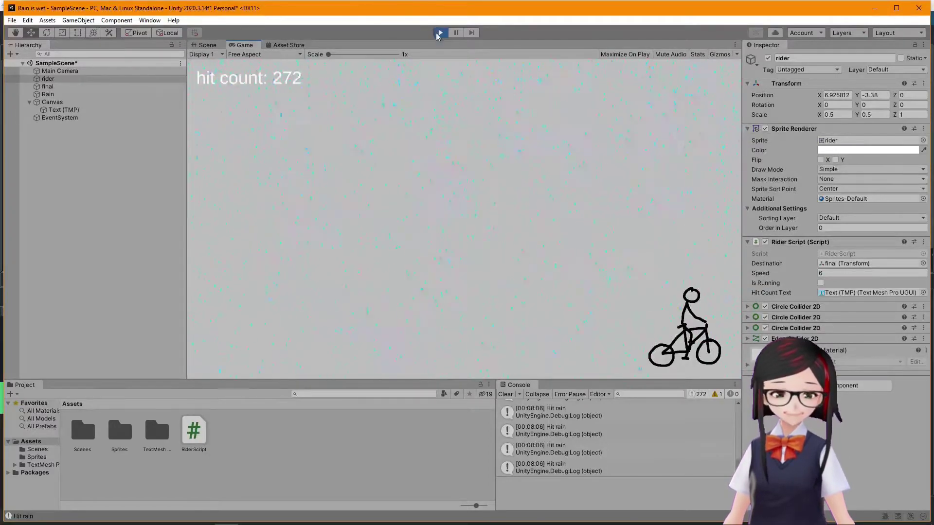
left_click(439, 33)
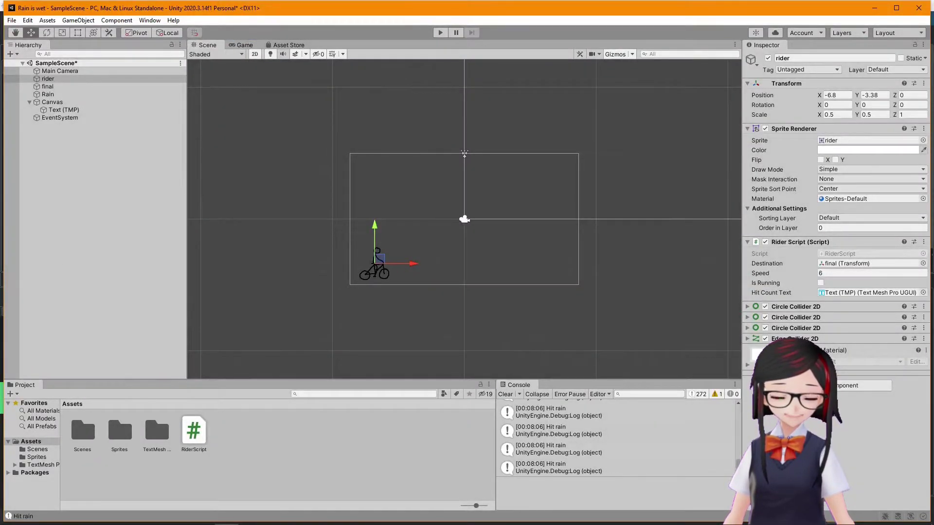